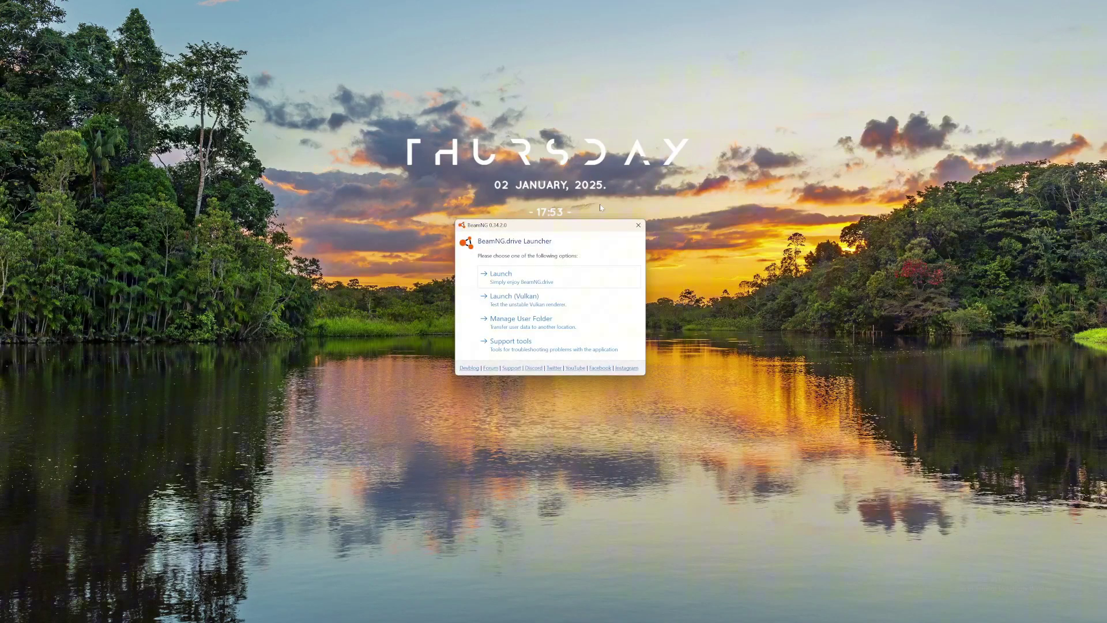
# Open the BeamNG.drive 0.34 user folder in Explorer, move it aside, and launch Edge
pyautogui.click(544, 320)
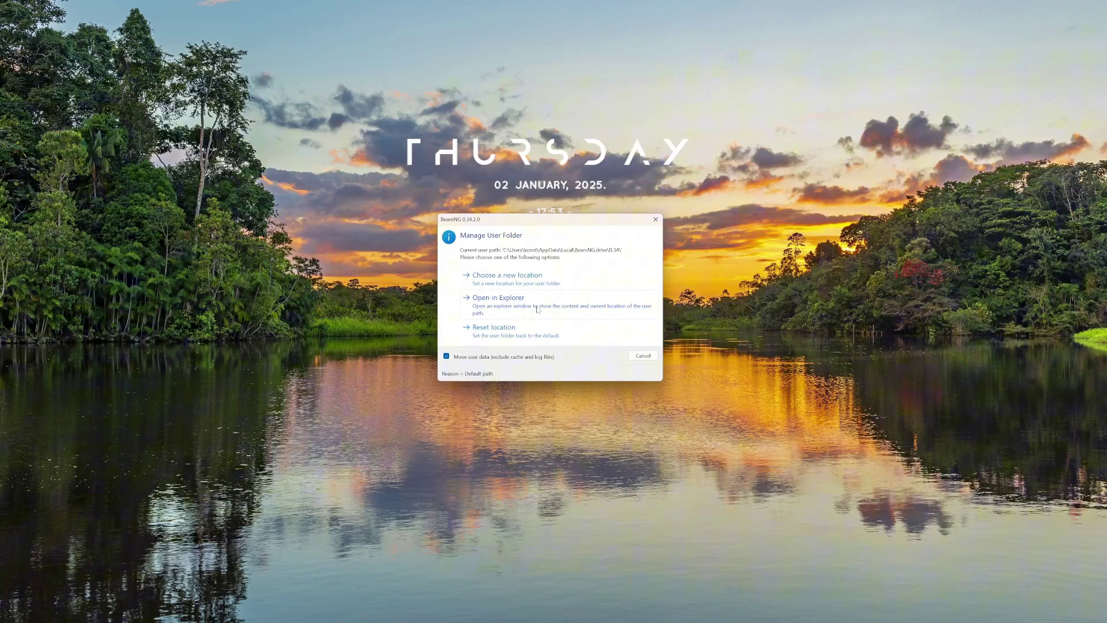
pyautogui.click(537, 309)
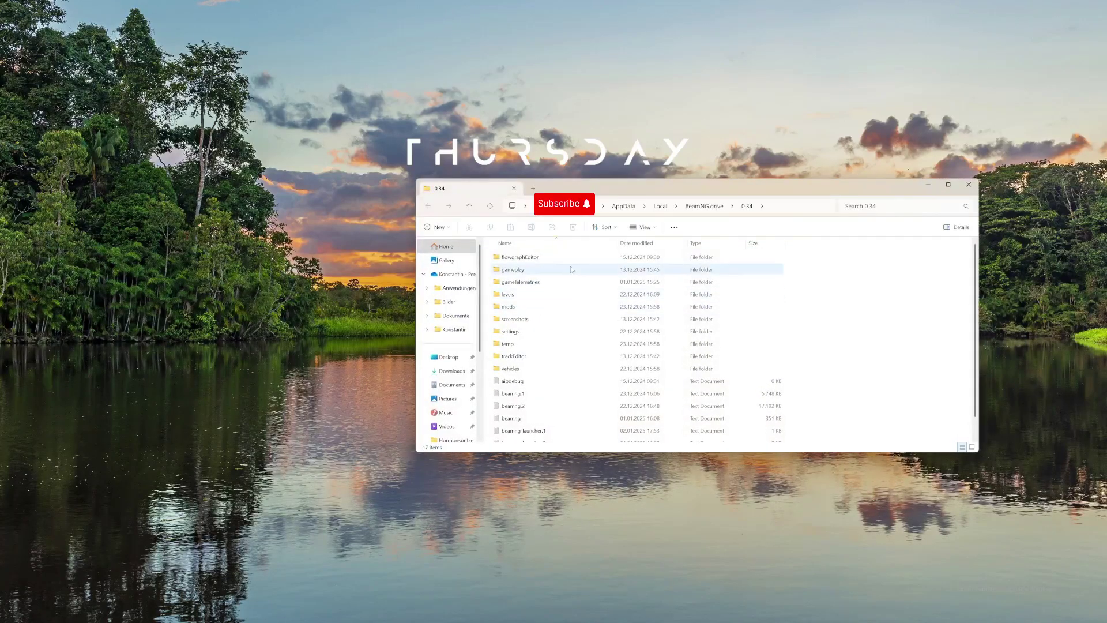
pyautogui.moveTo(568, 188); pyautogui.dragTo(641, 167)
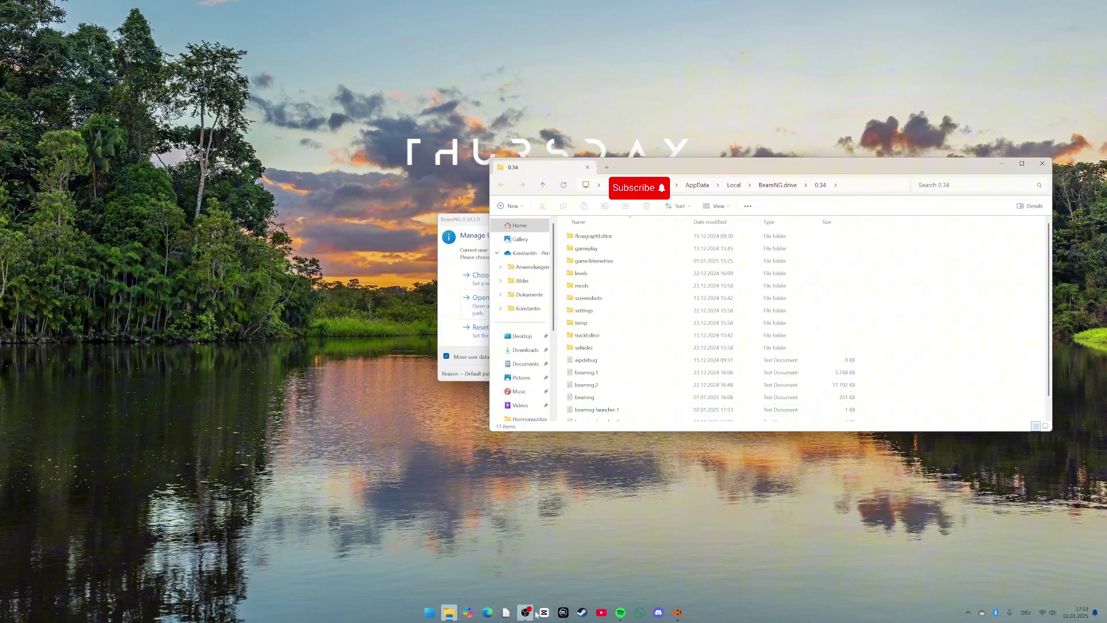
pyautogui.click(485, 606)
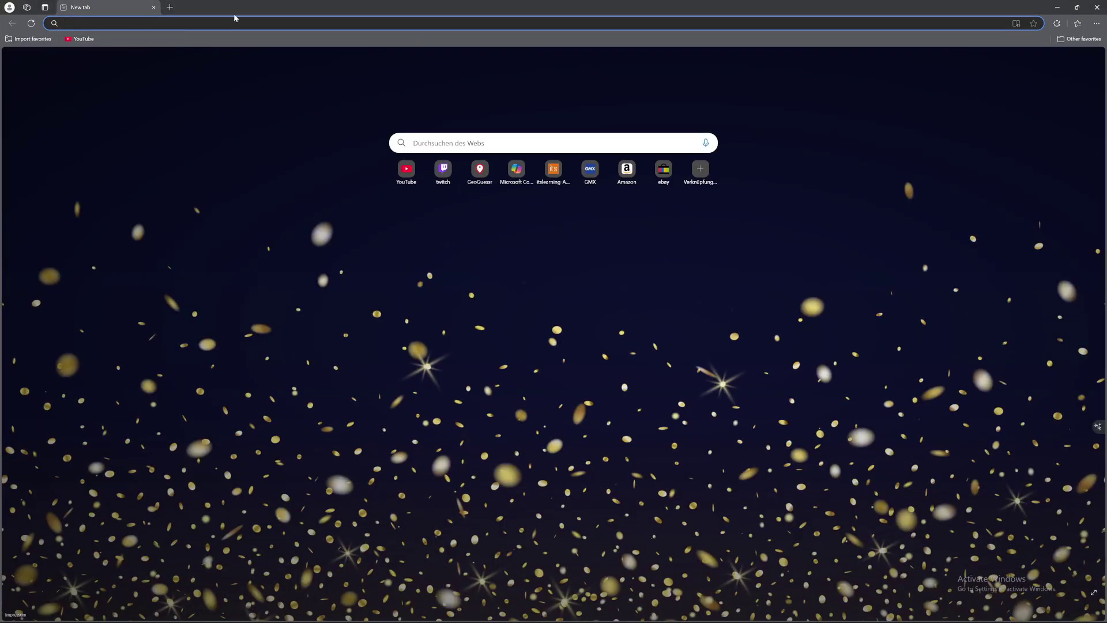
# Search Bing for 'beamng mods' from the Edge address bar
pyautogui.write('beamng mo')
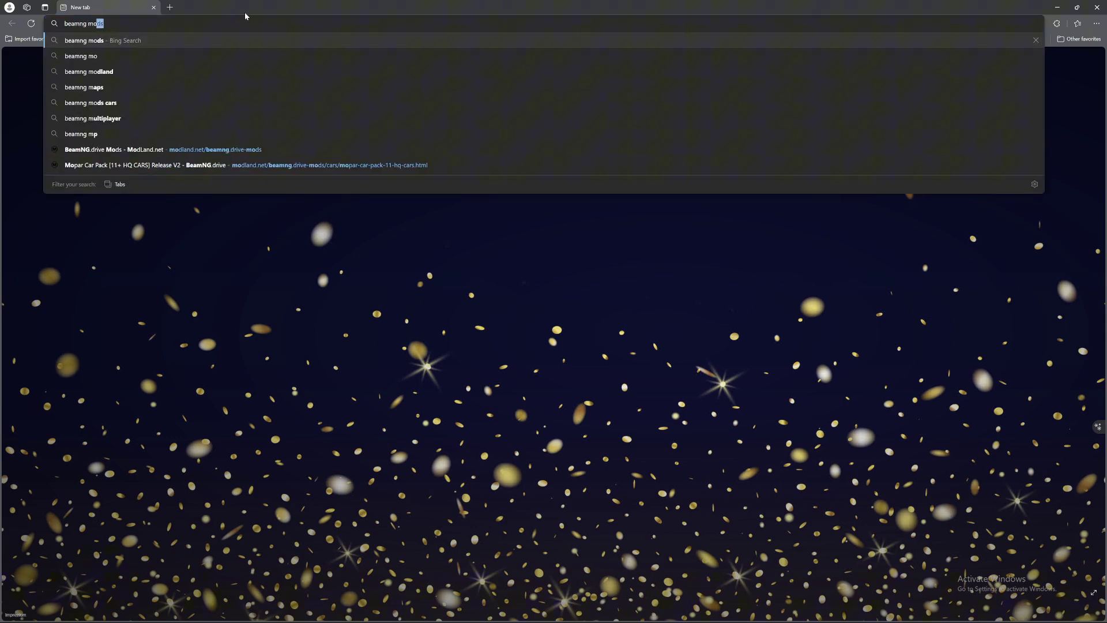
pyautogui.press('Return')
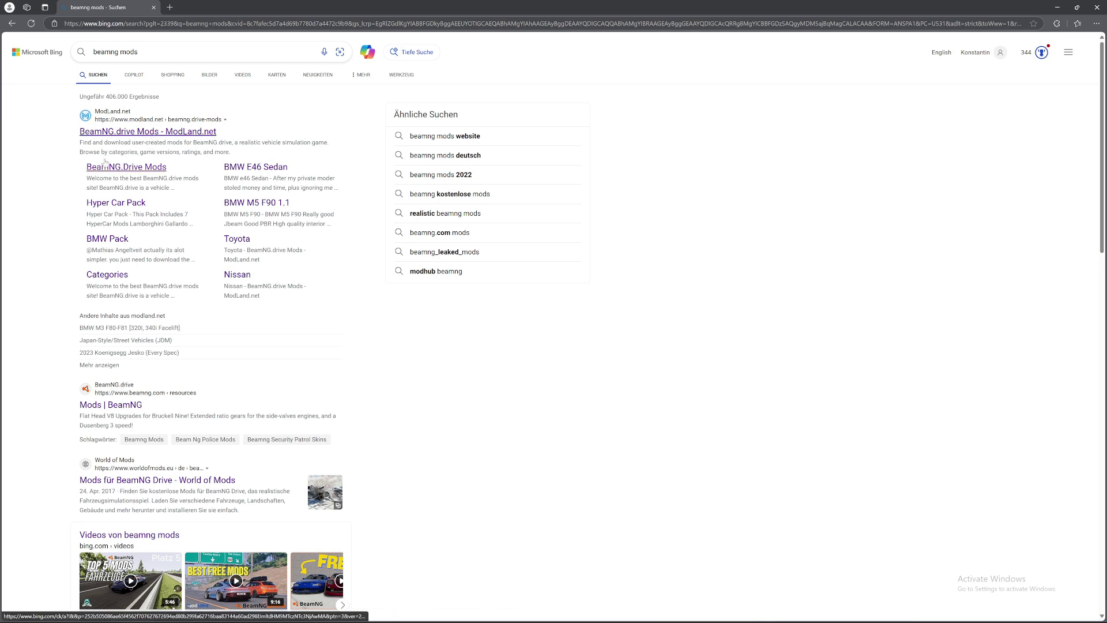
# Open ModLand.net's BeamNG.drive Mods page and browse the recently updated car mods
pyautogui.click(114, 134)
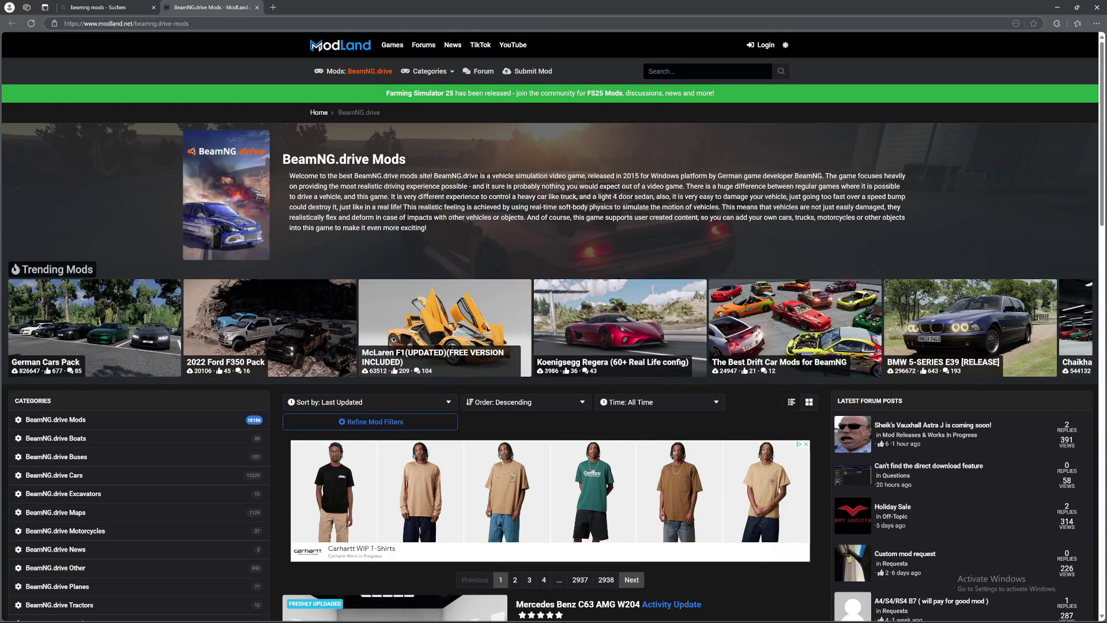
pyautogui.scroll(-3, 517, 234)
pyautogui.scroll(-5, 517, 234)
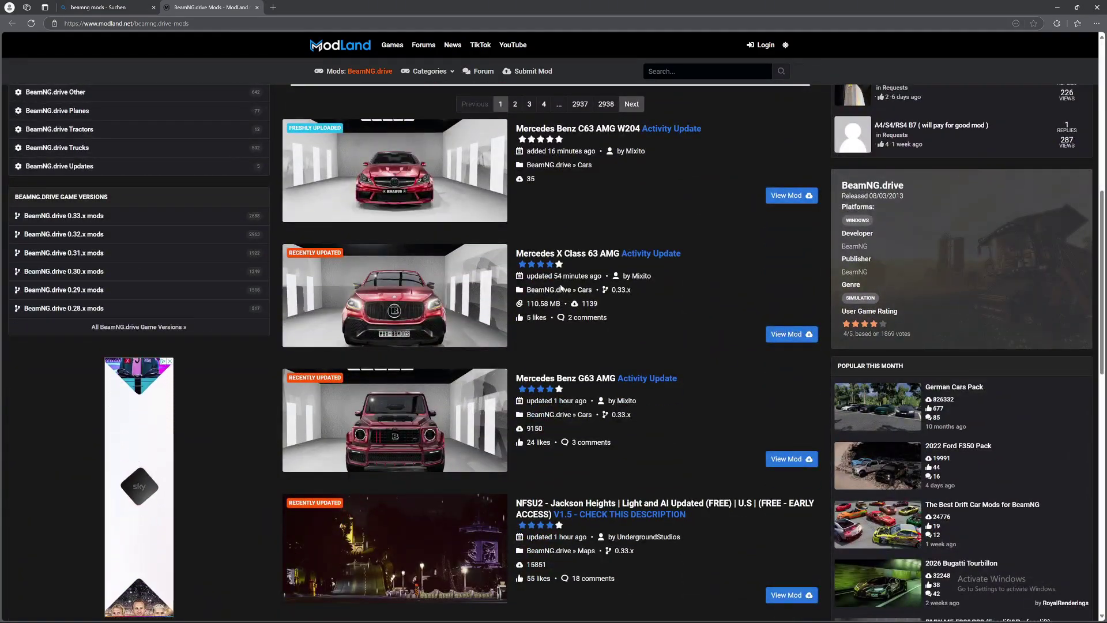
pyautogui.scroll(-2, 559, 332)
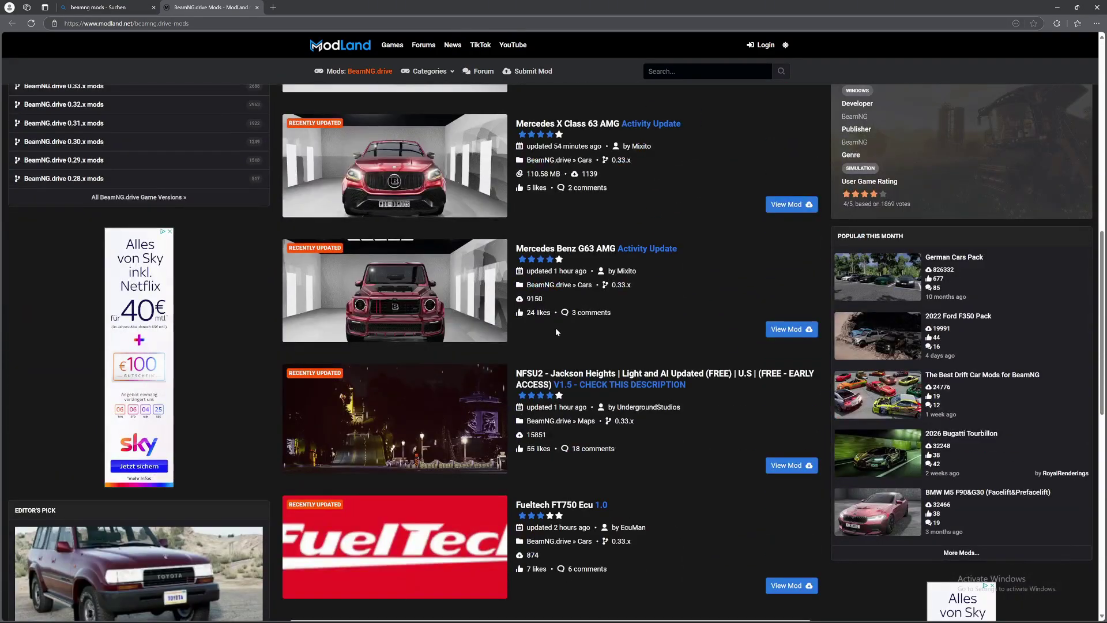
pyautogui.scroll(-7, 555, 327)
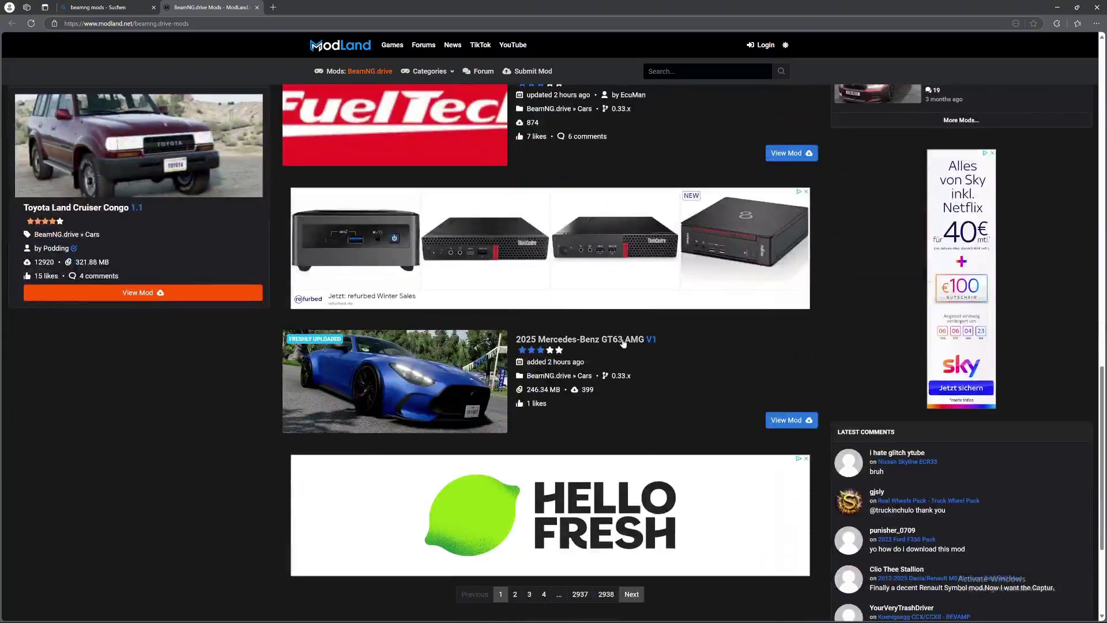
pyautogui.scroll(8, 632, 356)
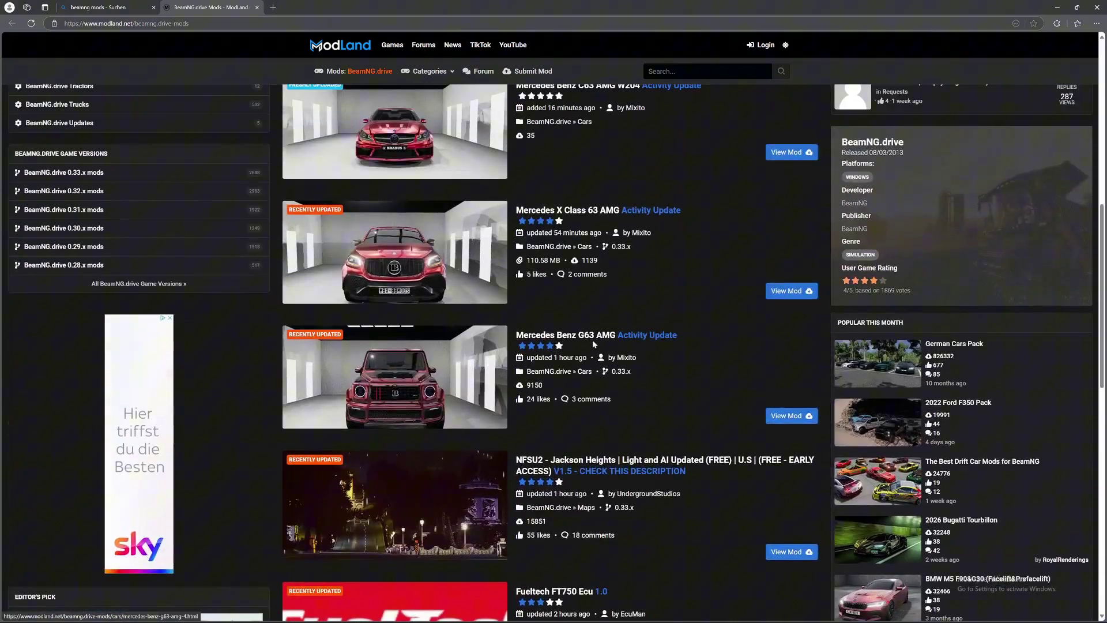
pyautogui.scroll(1, 565, 310)
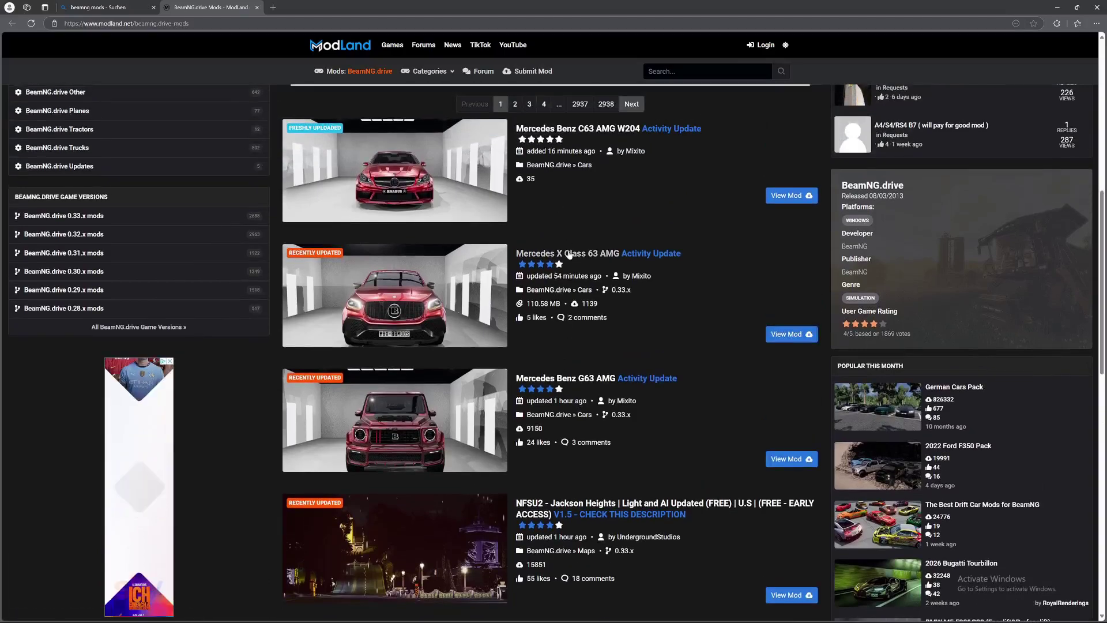
# Direct-download mercedes_x_class_By_ZeyKow_modland.zip (110.58 MB) from the Mercedes X Class 63 AMG page
pyautogui.click(580, 254)
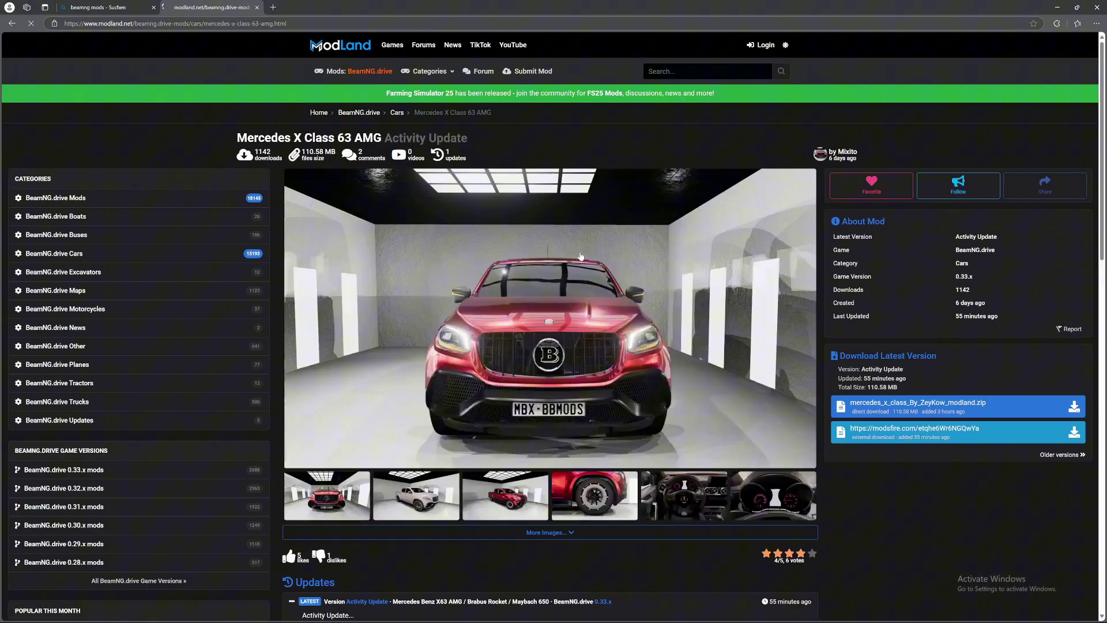
pyautogui.scroll(-4, 408, 271)
pyautogui.scroll(-7, 408, 271)
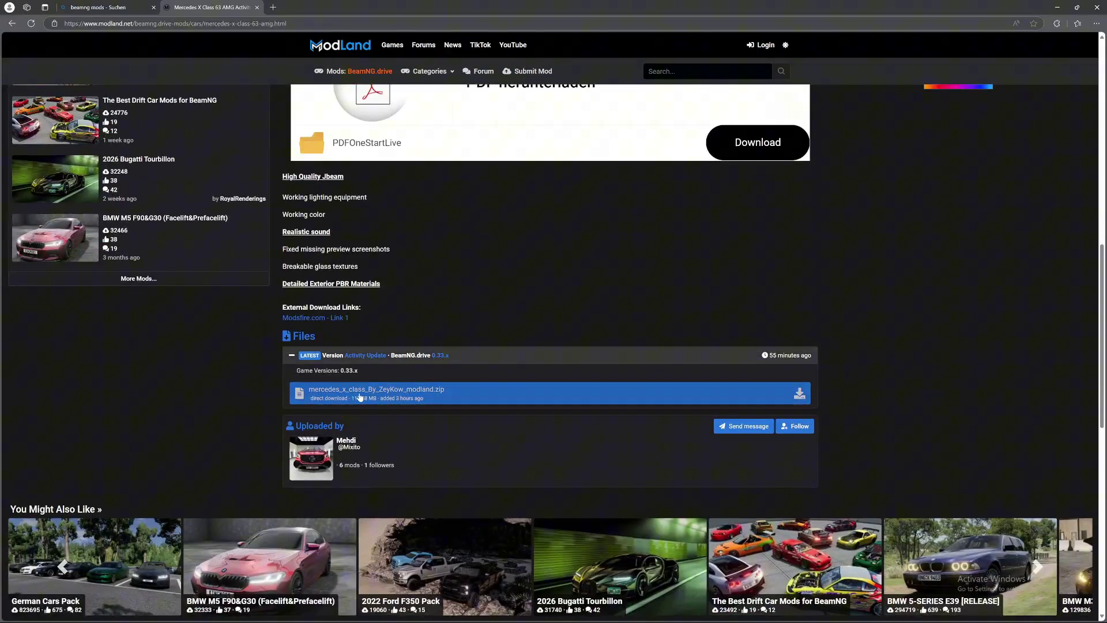
pyautogui.click(427, 394)
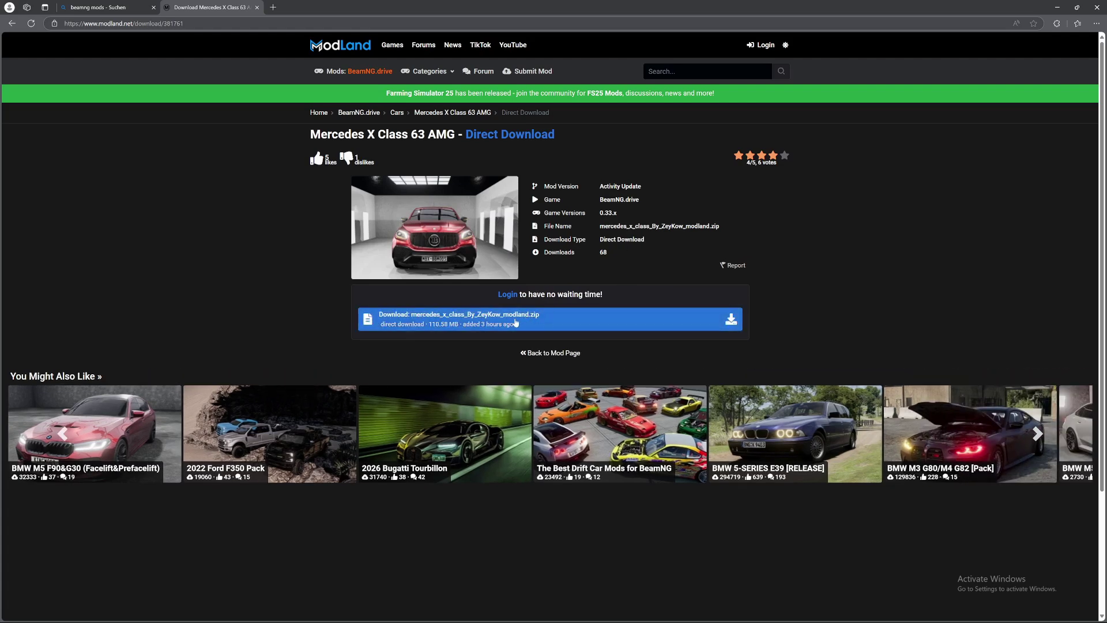
pyautogui.click(479, 325)
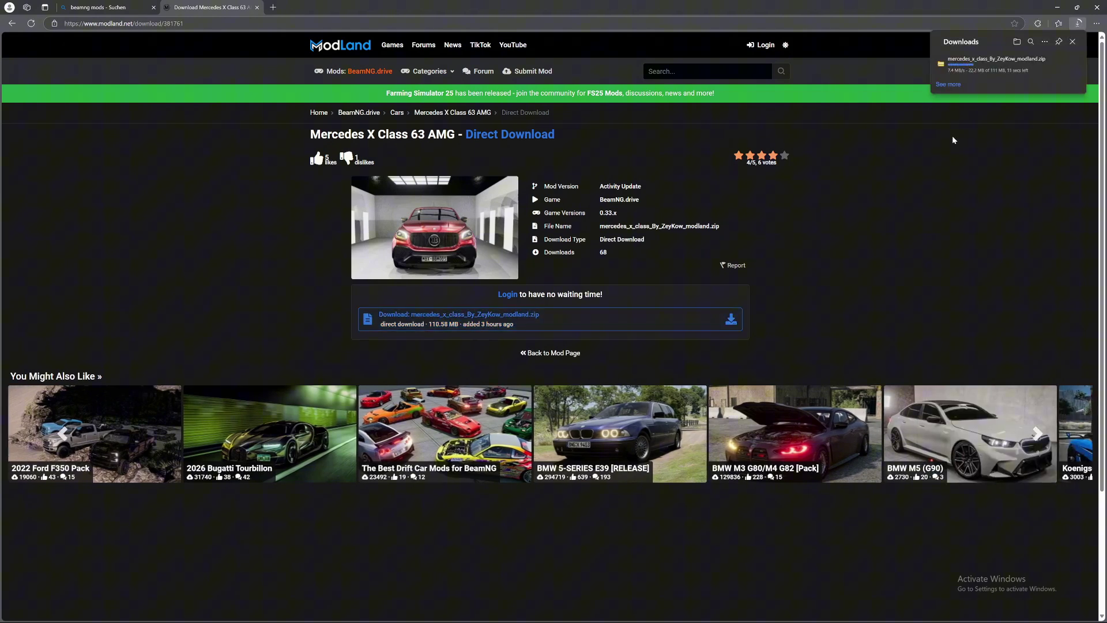
pyautogui.moveTo(1006, 70)
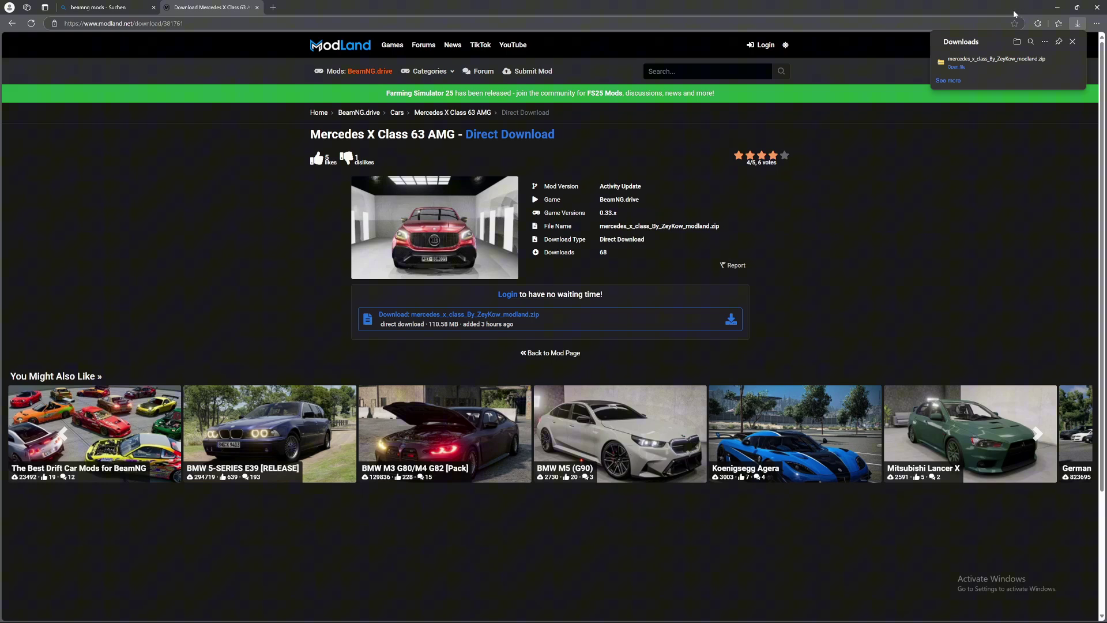
# Snap Edge to the left half and drag the Mercedes X Class zip into the mods folder
pyautogui.moveTo(1012, 9); pyautogui.dragTo(375, 29)
pyautogui.click(737, 122)
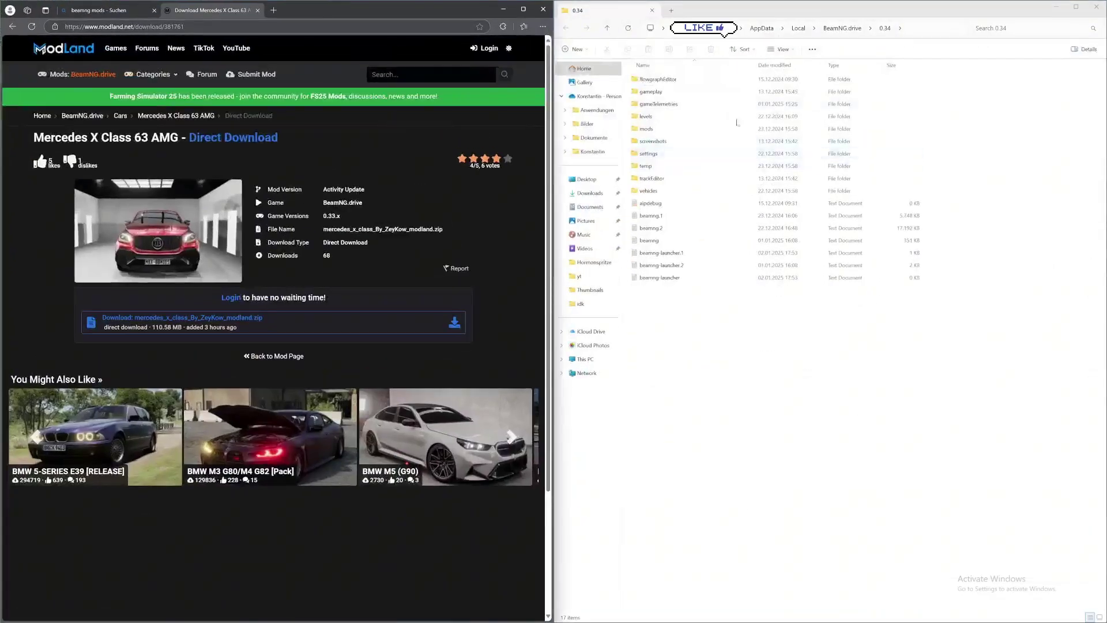
pyautogui.click(543, 27)
pyautogui.click(449, 143)
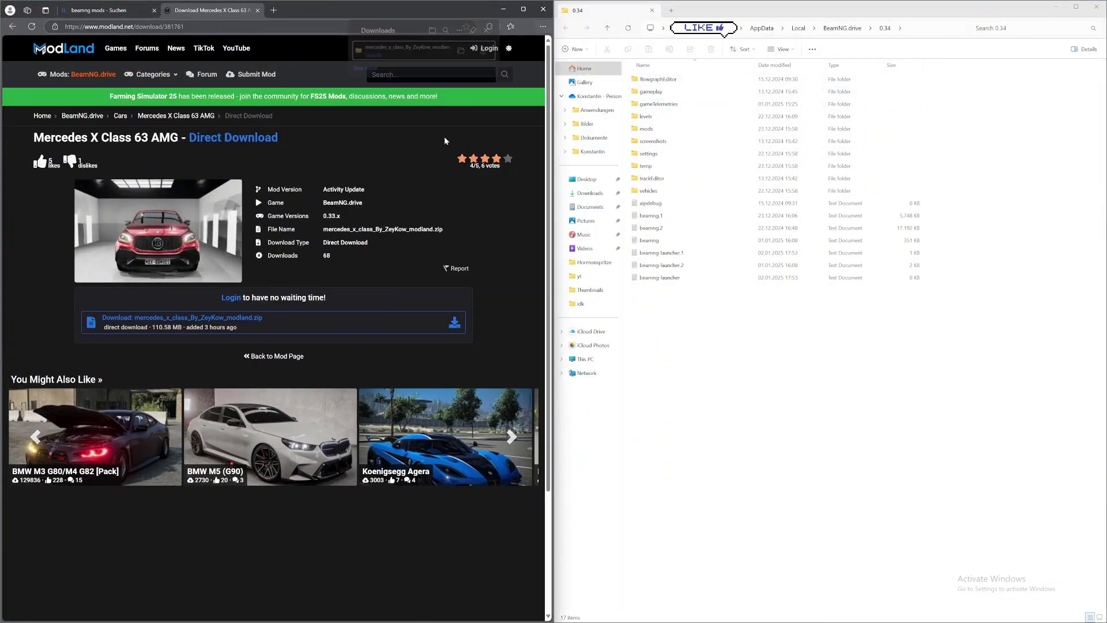
pyautogui.moveTo(439, 65); pyautogui.dragTo(677, 132)
# Go from the Bing results to BeamNG.com's mods listing and open Gavril Vertex NA2 3.6 Rework
pyautogui.click(123, 11)
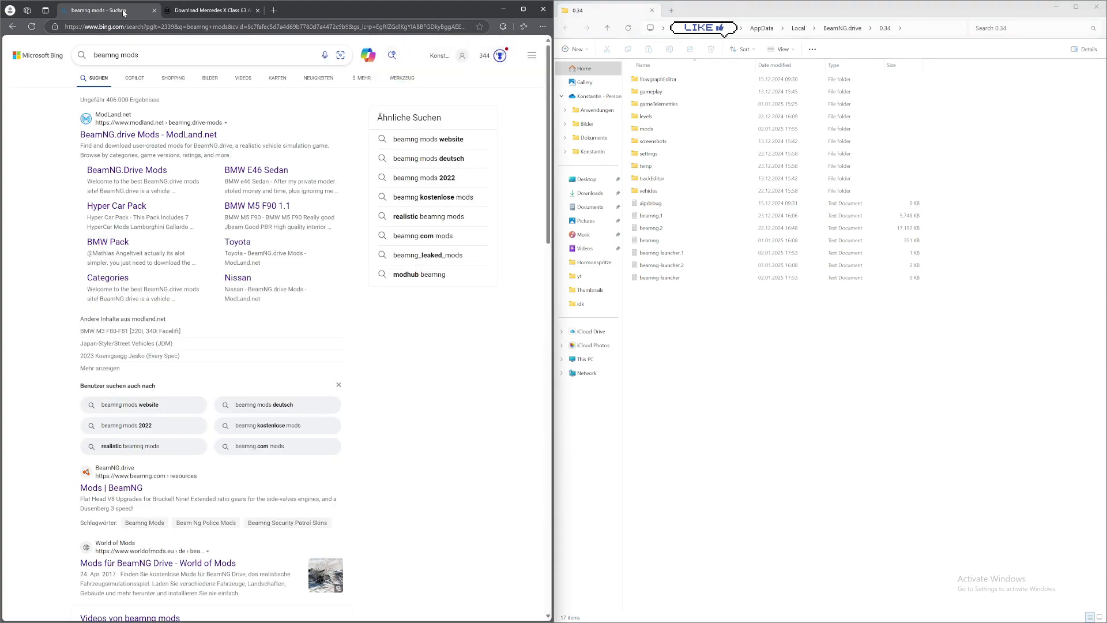
pyautogui.click(111, 488)
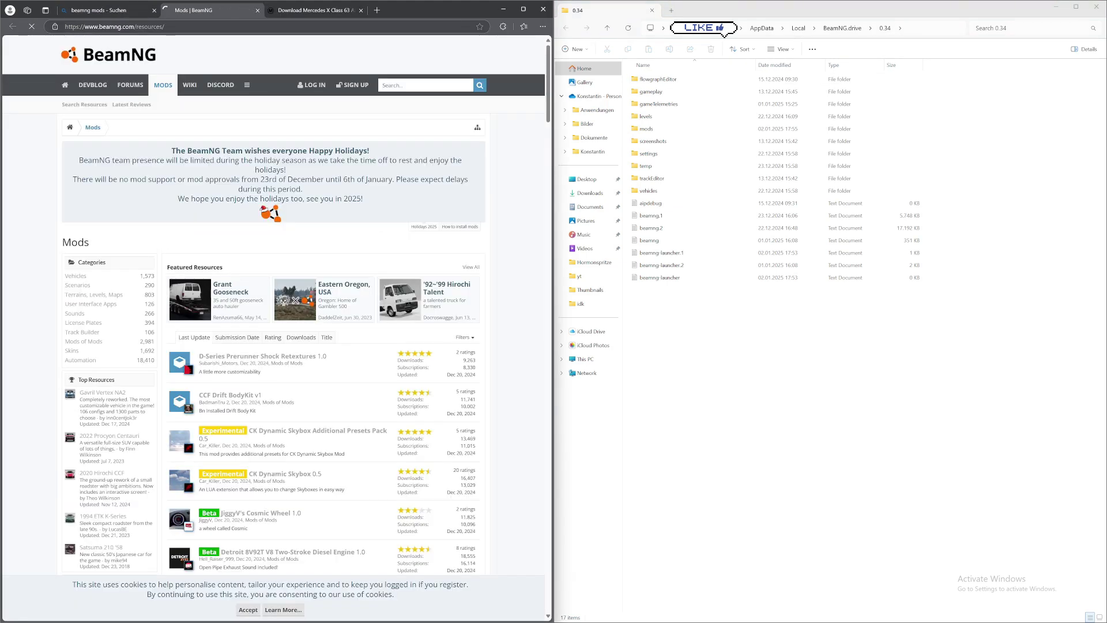
pyautogui.scroll(-6, 284, 250)
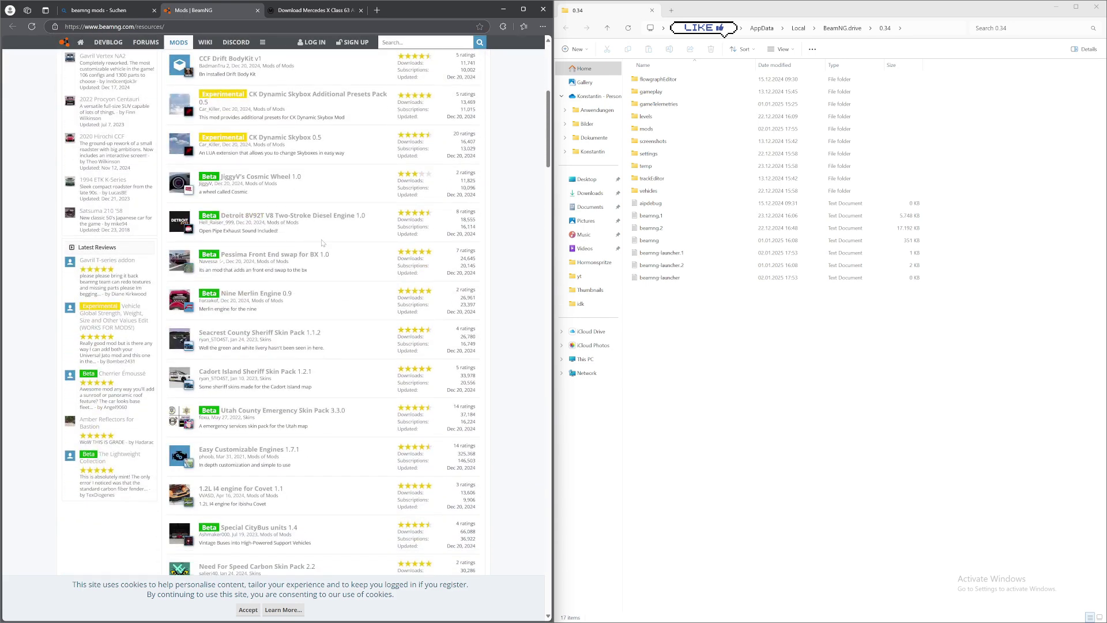
pyautogui.scroll(-1, 322, 242)
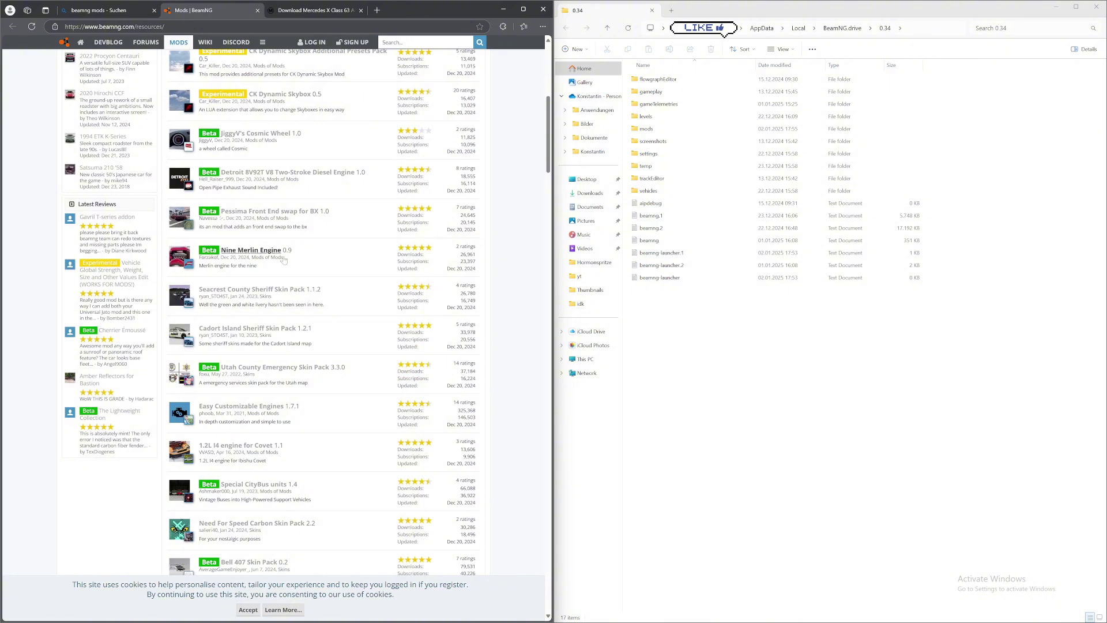
pyautogui.scroll(3, 292, 269)
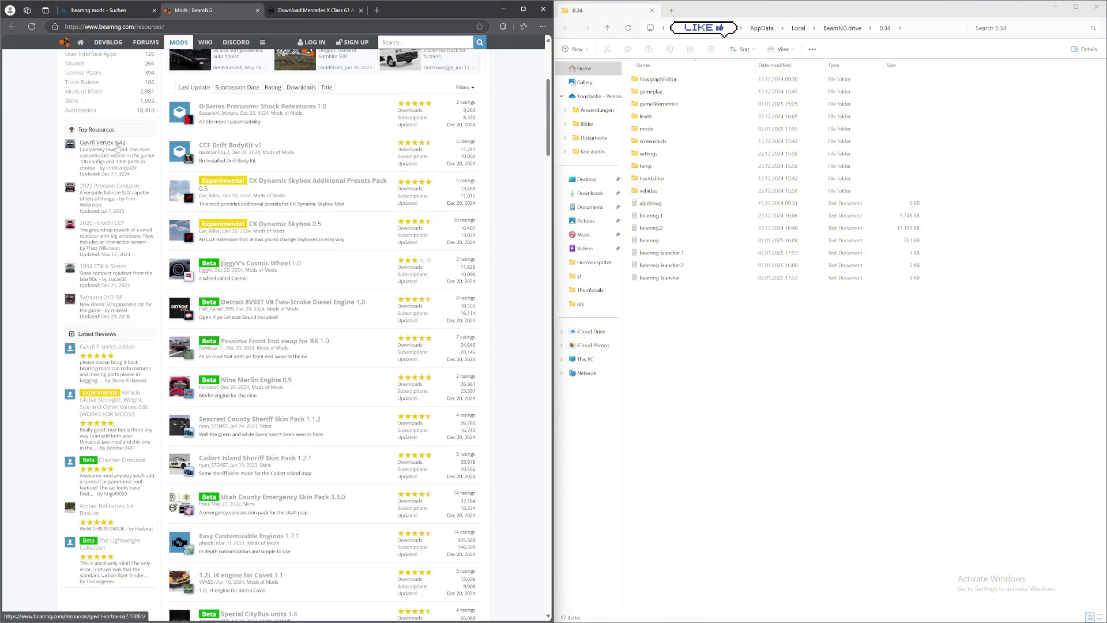
pyautogui.click(117, 145)
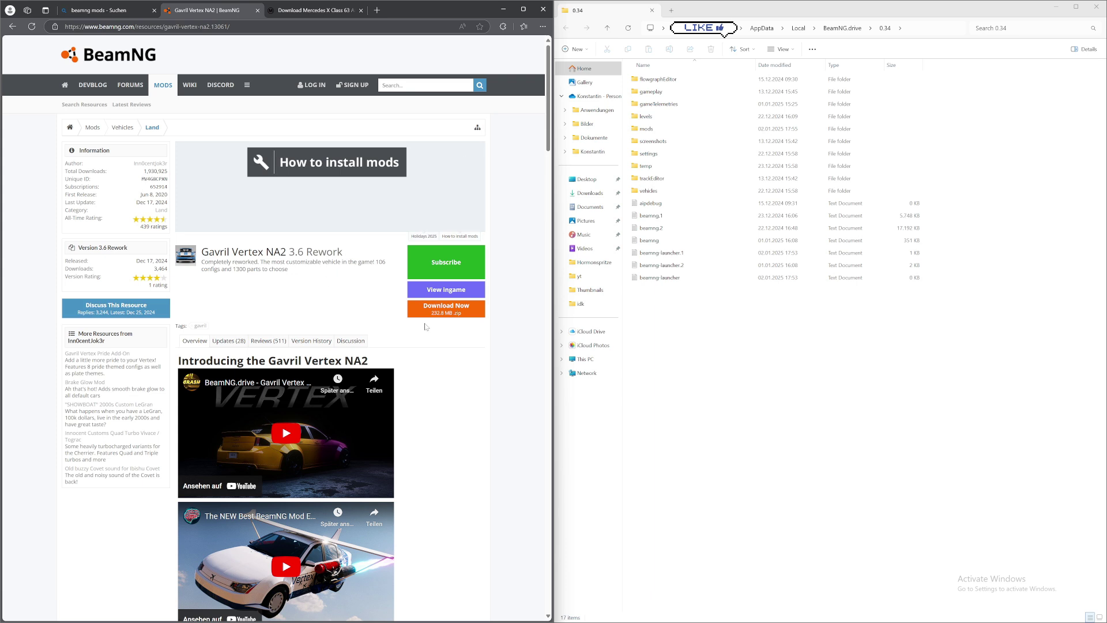
# Download innocent_gavril_vertex.zip, drag it into the BeamNG.drive mods folder, and close Edge
pyautogui.click(437, 312)
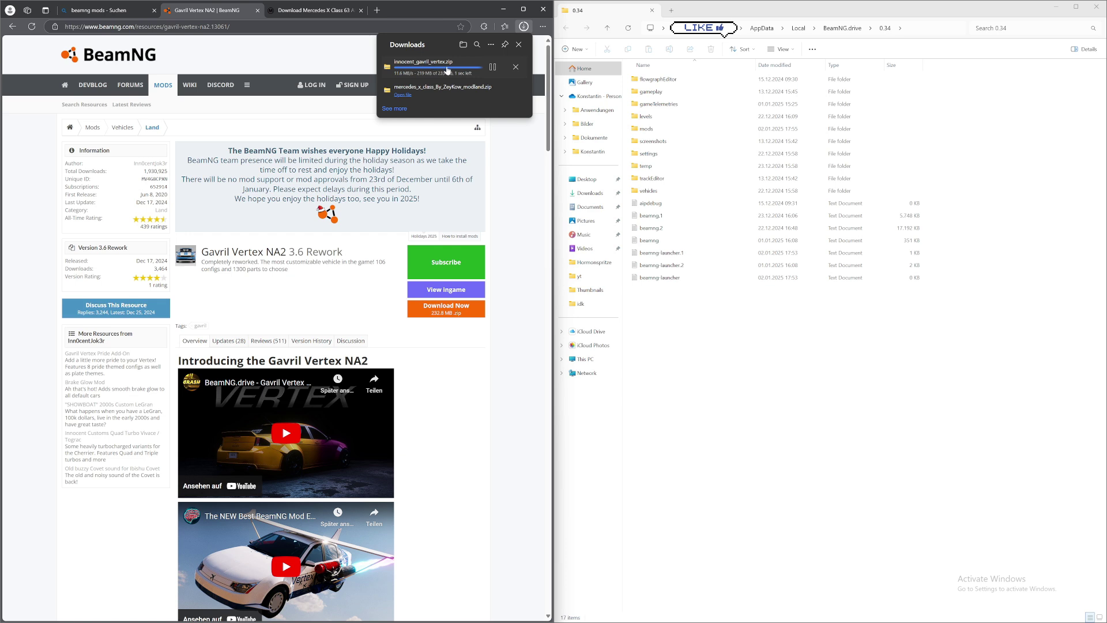
pyautogui.moveTo(428, 70); pyautogui.dragTo(658, 132)
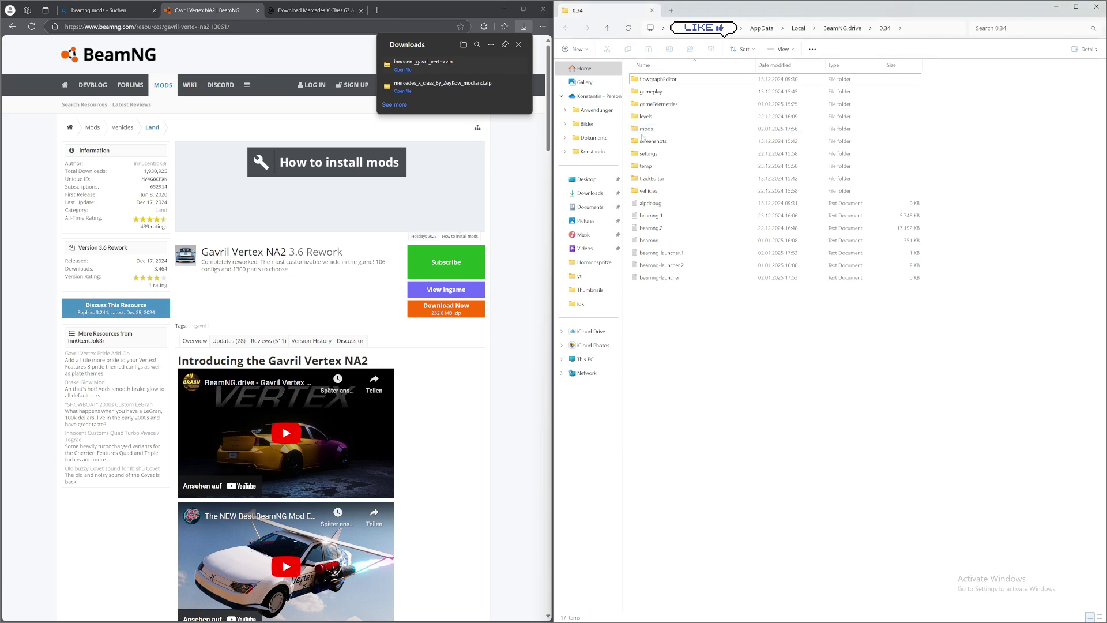
pyautogui.click(545, 11)
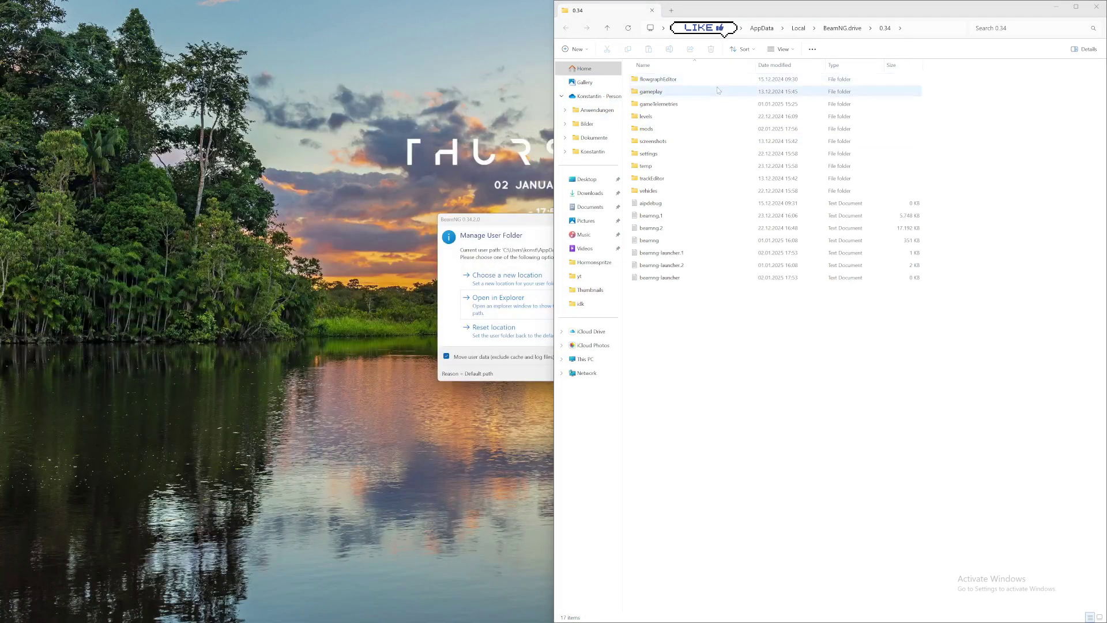
# Close Explorer and the Manage User Folder dialog, then launch BeamNG.drive
pyautogui.click(1096, 6)
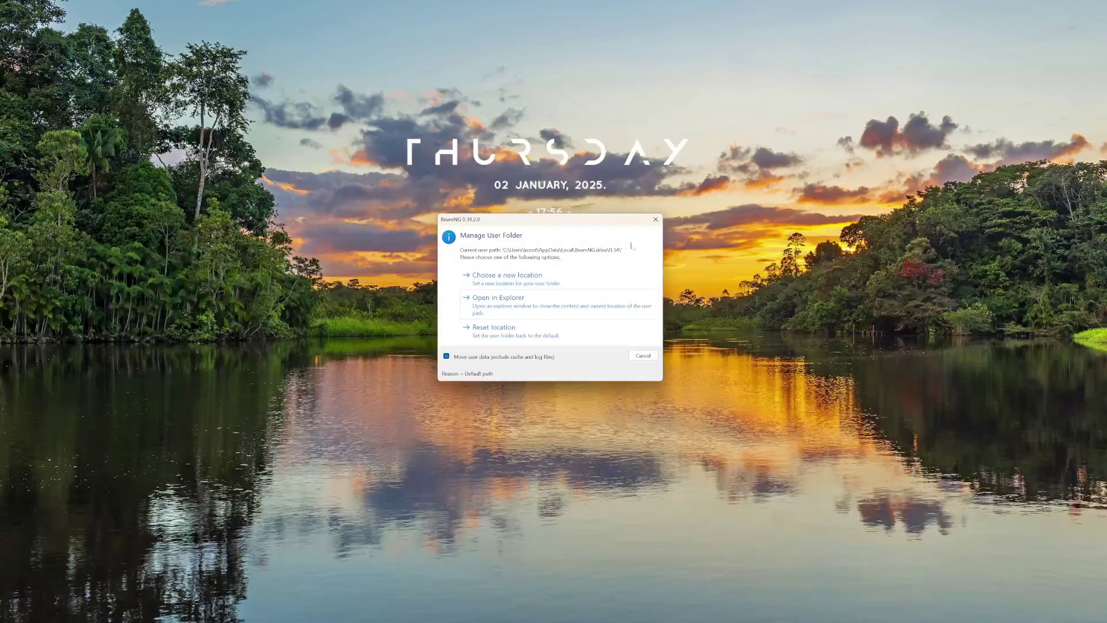
pyautogui.click(655, 220)
pyautogui.click(525, 282)
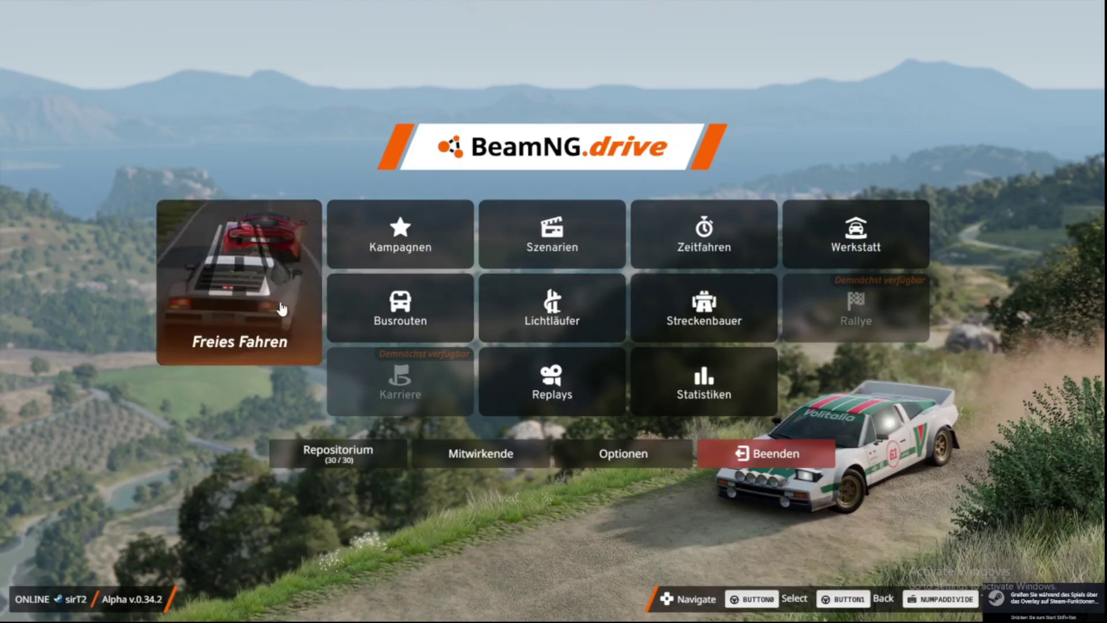
# Spawn into Car Jump Arena via Freies Fahren and show the Fahrzeuge vehicle list
pyautogui.click(280, 304)
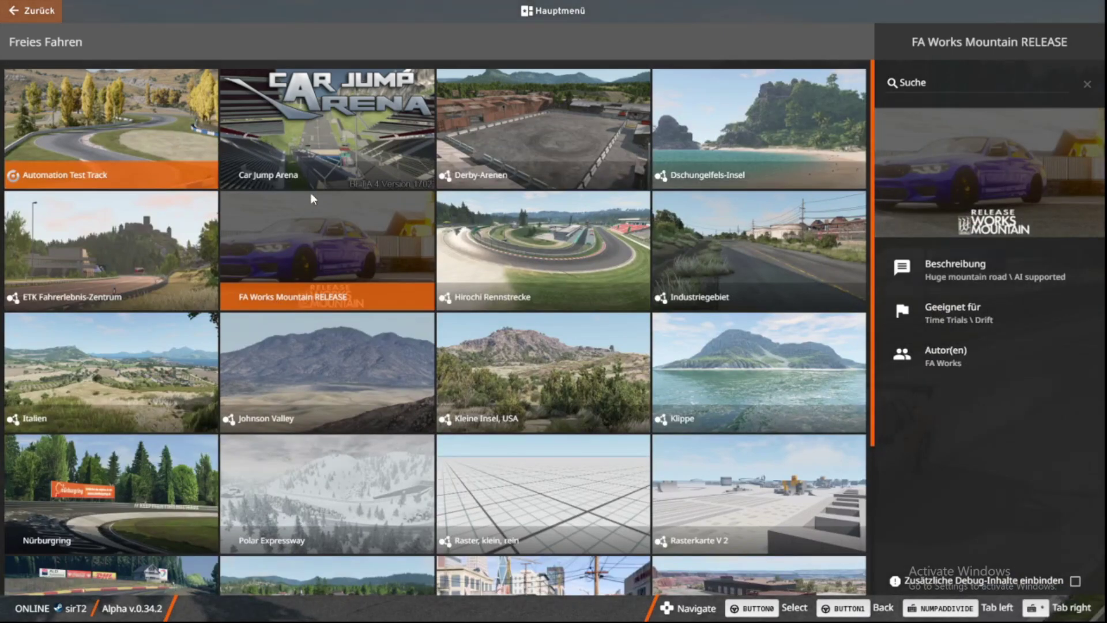
pyautogui.click(292, 179)
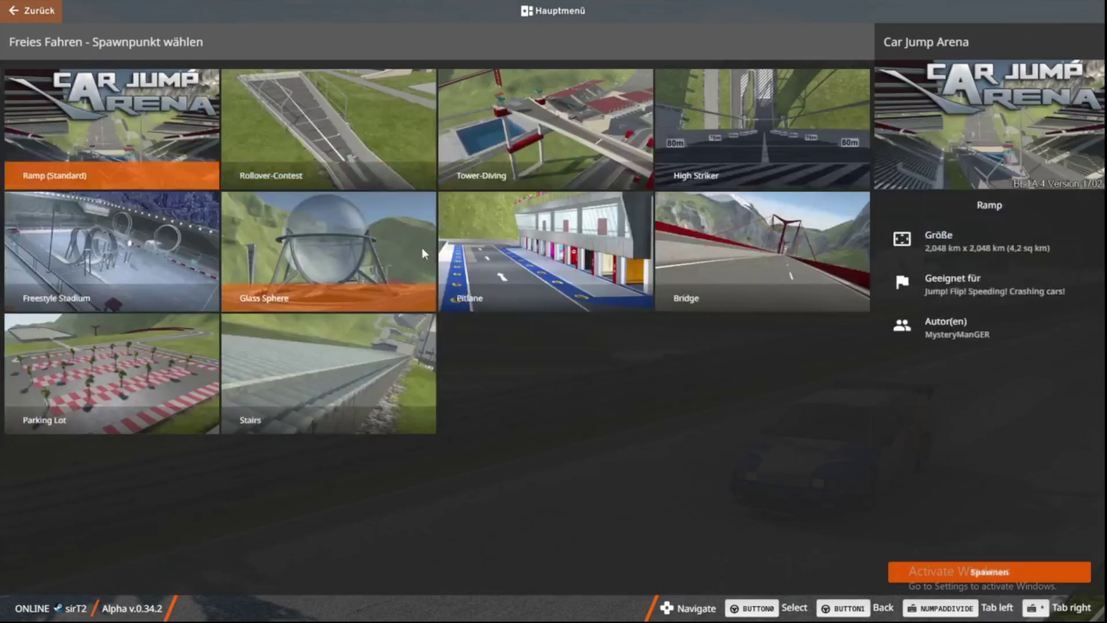
pyautogui.click(968, 574)
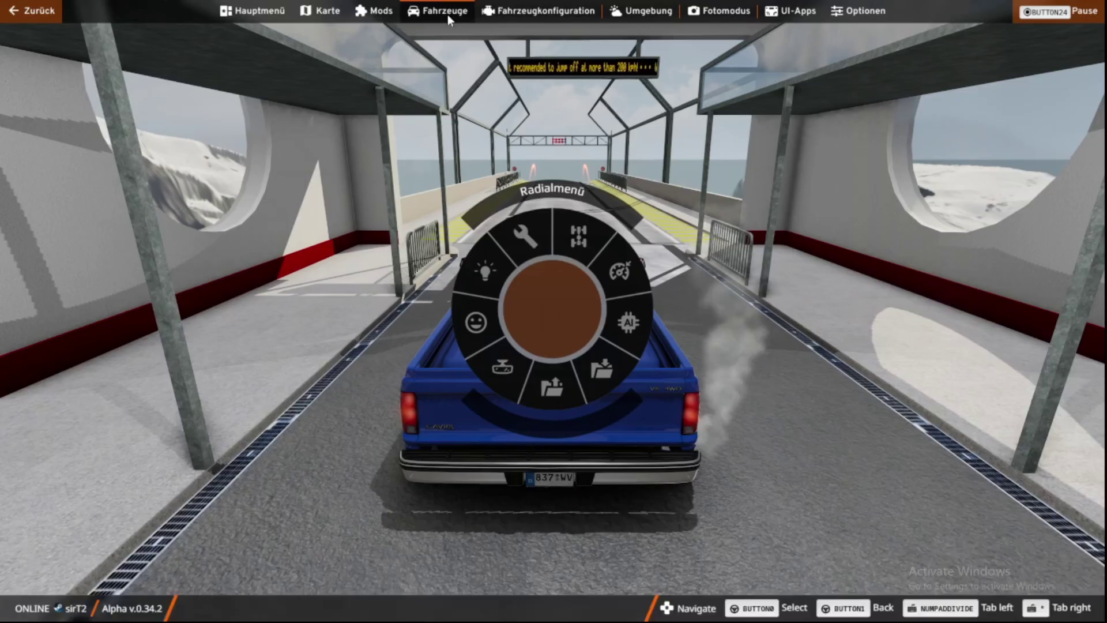
pyautogui.click(448, 13)
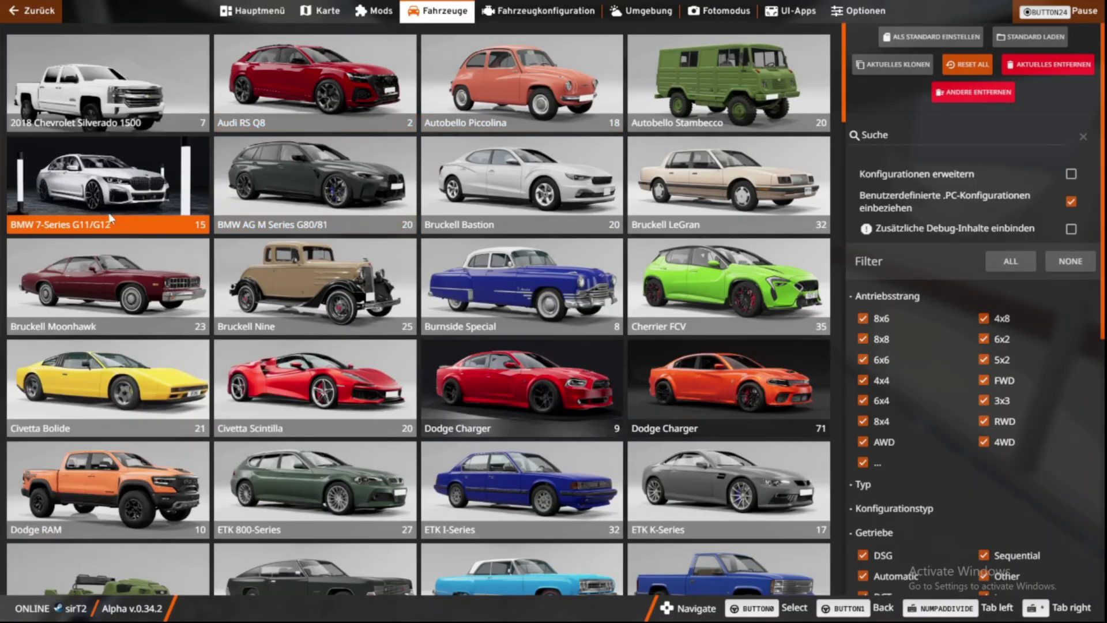
# Find Gavril Vertex NA2 in the Fahrzeuge grid, then open the Mercedes-Benz X-Class tile's configurations
pyautogui.scroll(-2, 696, 350)
pyautogui.scroll(-10, 696, 350)
pyautogui.scroll(-5, 341, 380)
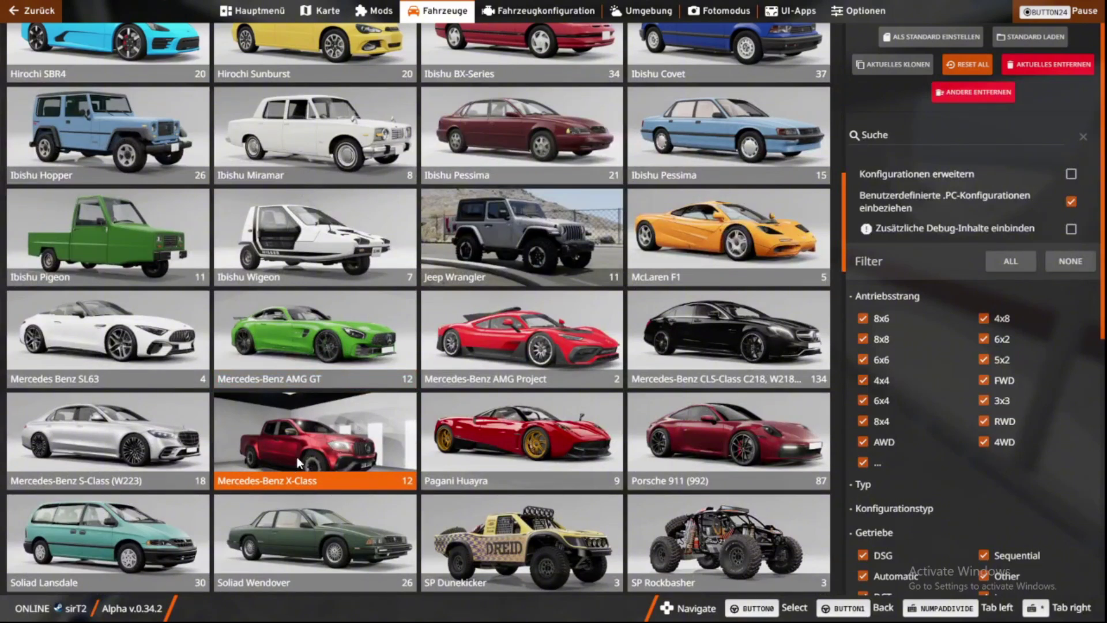
pyautogui.scroll(4, 633, 469)
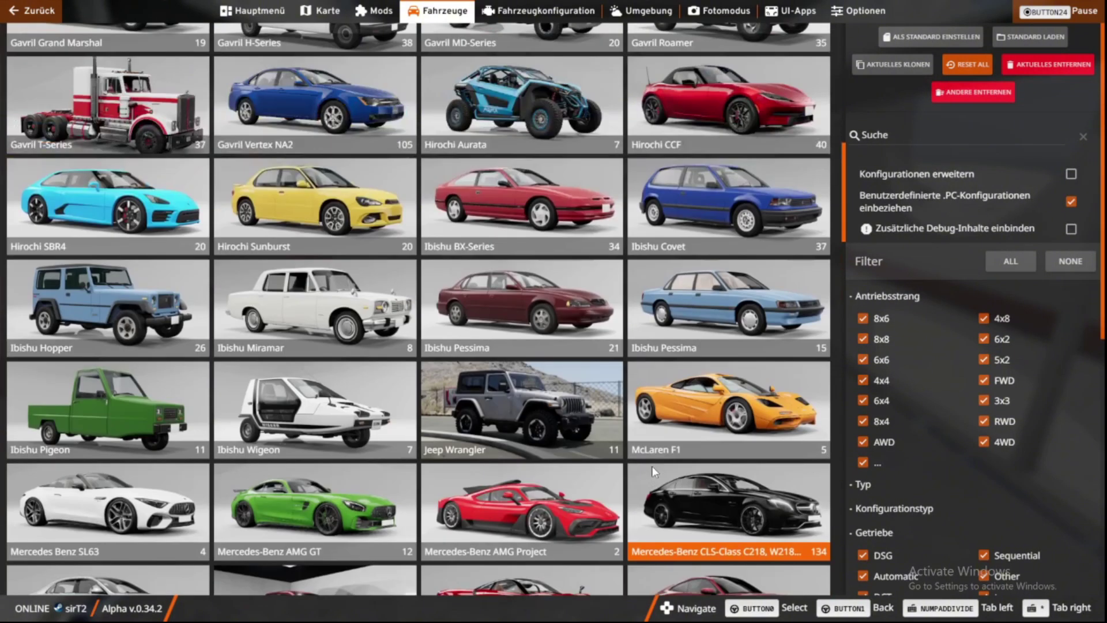
pyautogui.scroll(5, 427, 392)
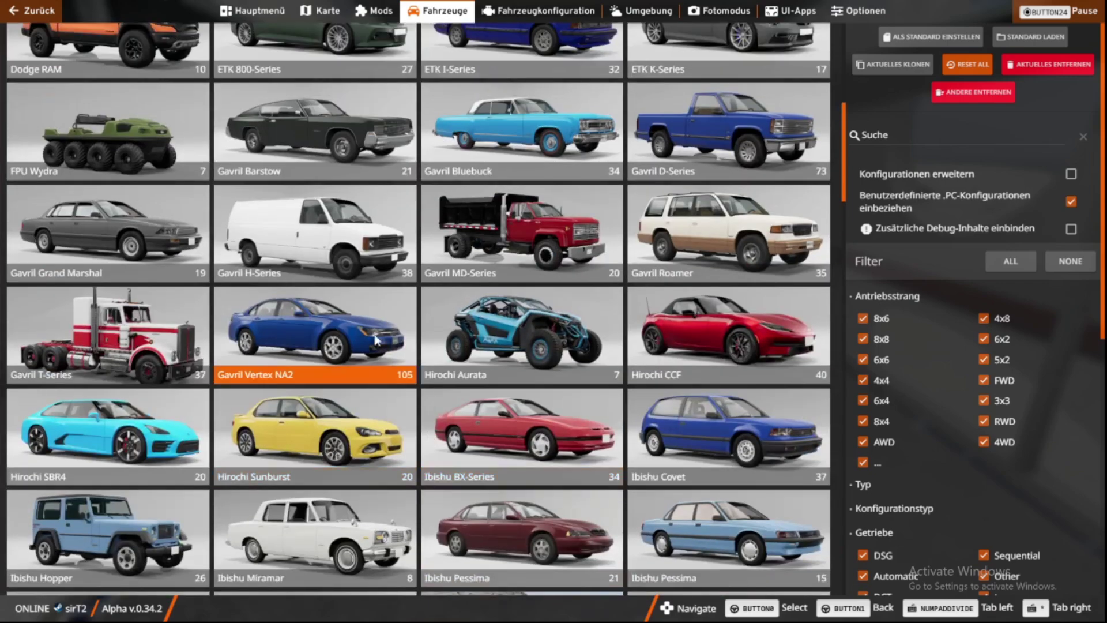
pyautogui.scroll(-10, 317, 390)
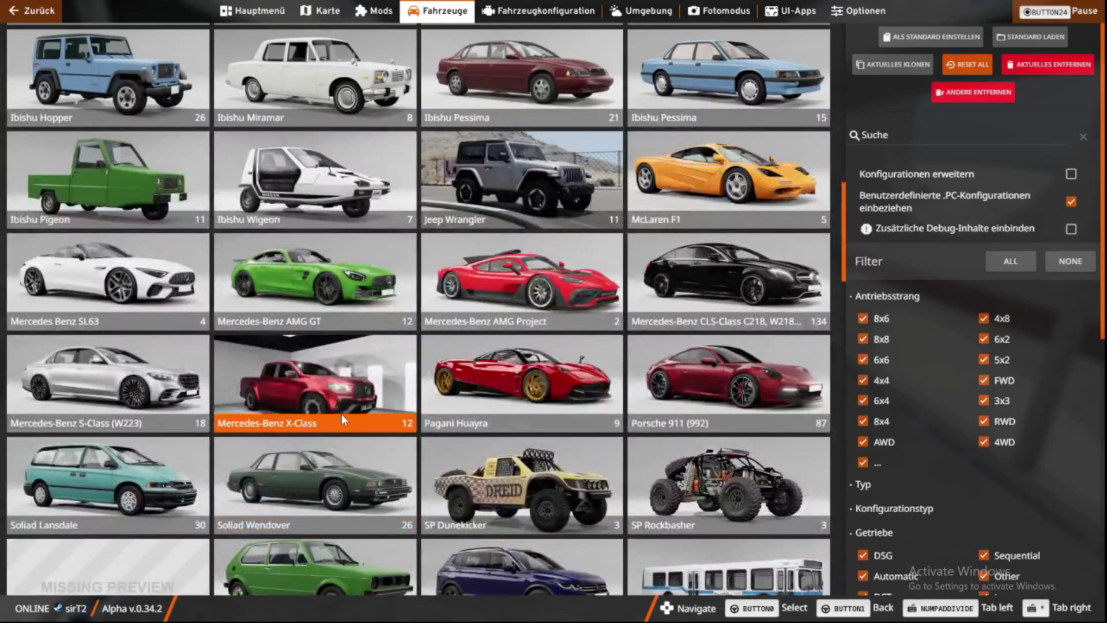
pyautogui.click(342, 413)
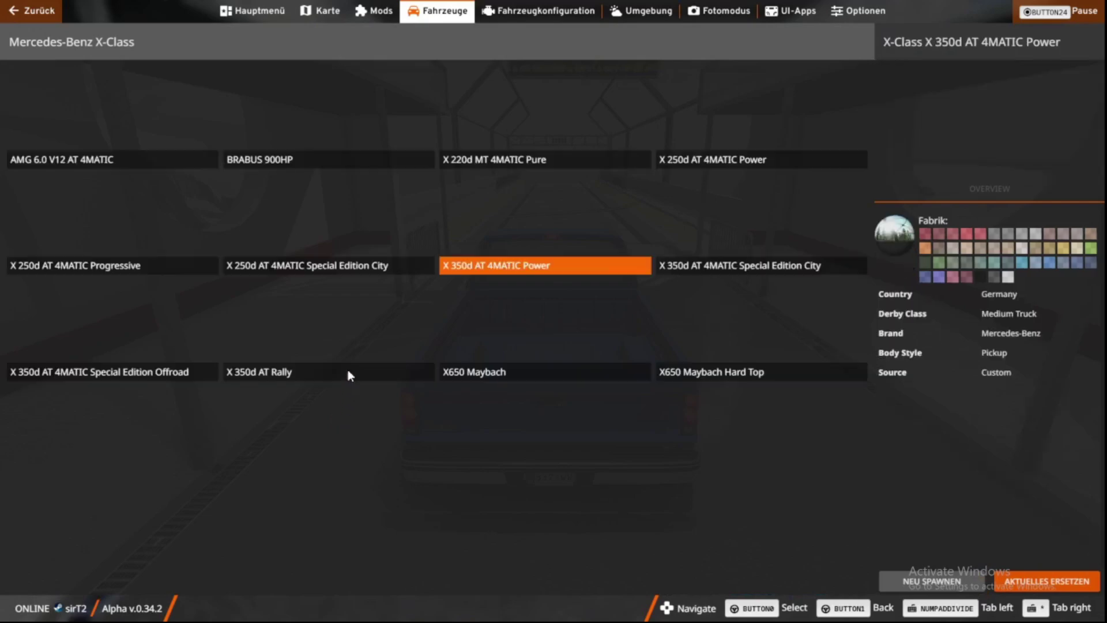